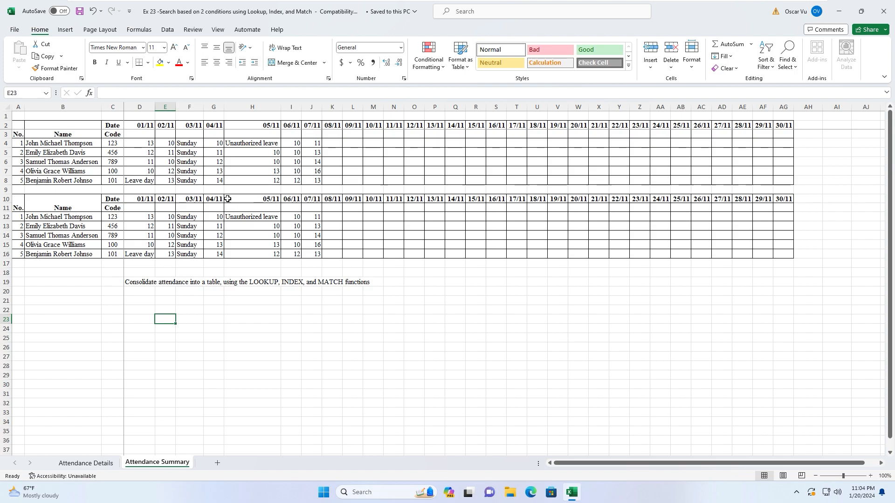
click(236, 190)
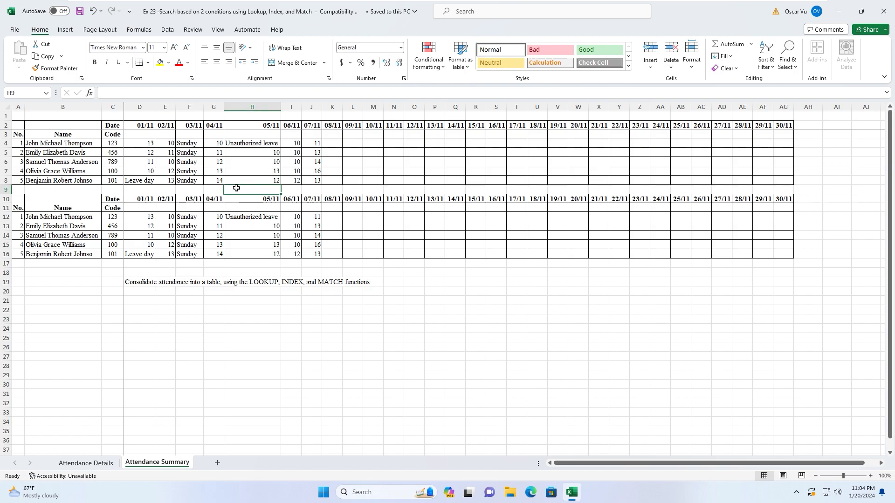
click(251, 140)
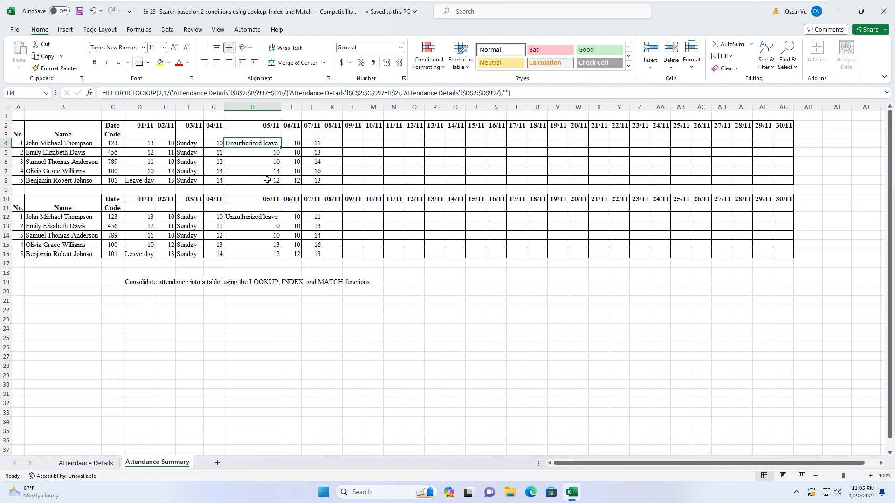
click(261, 182)
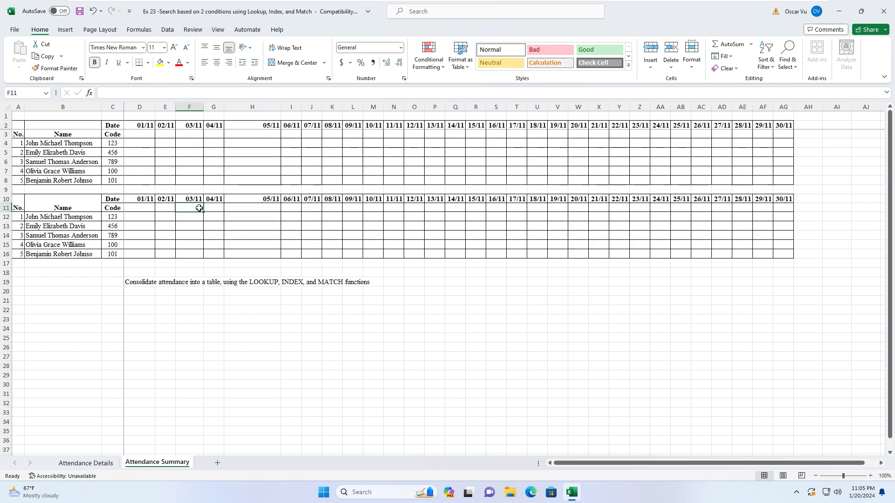
click(159, 154)
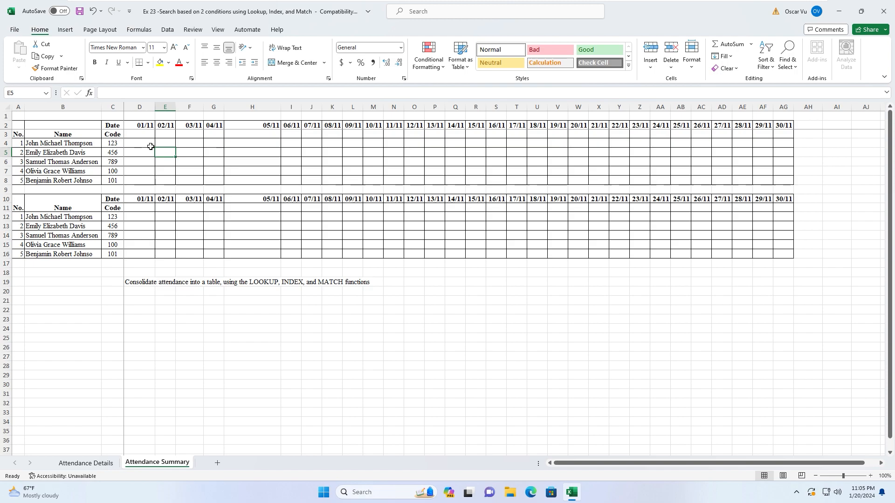
- In D4 of Attendance Summary, start a LOOKUP formula with lookup value 2 and 1/( followed by the absolute range 'Attendance Details'!$B$2:$B$42
click(139, 144)
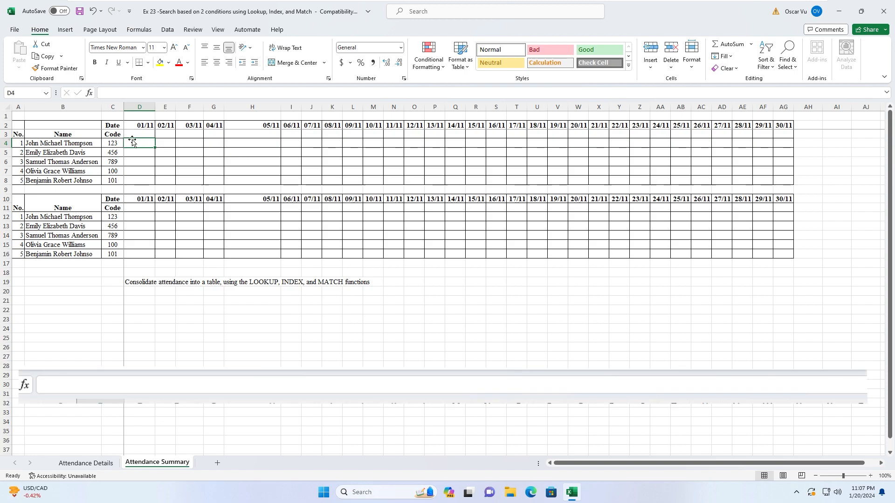
text(=lookup()
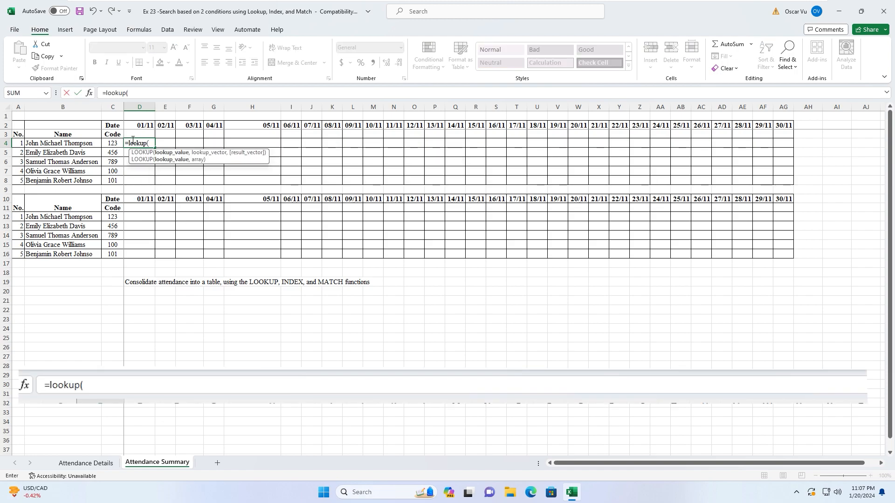
text(2,1/()
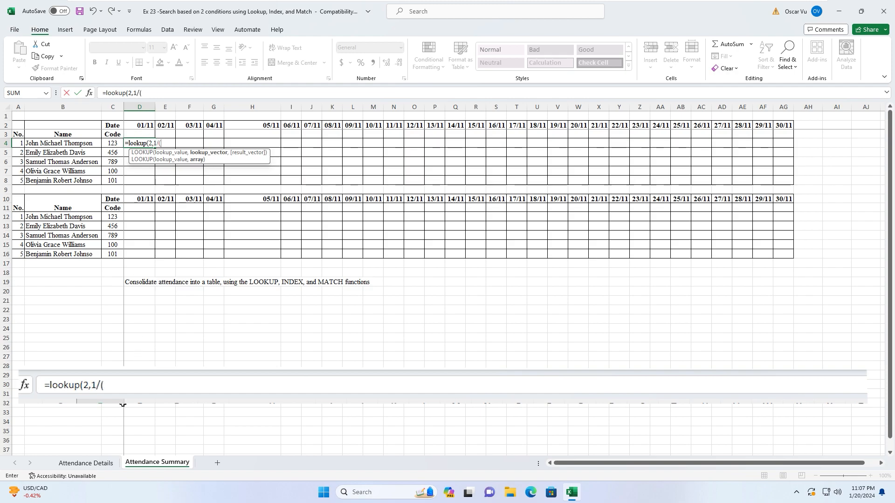
click(75, 465)
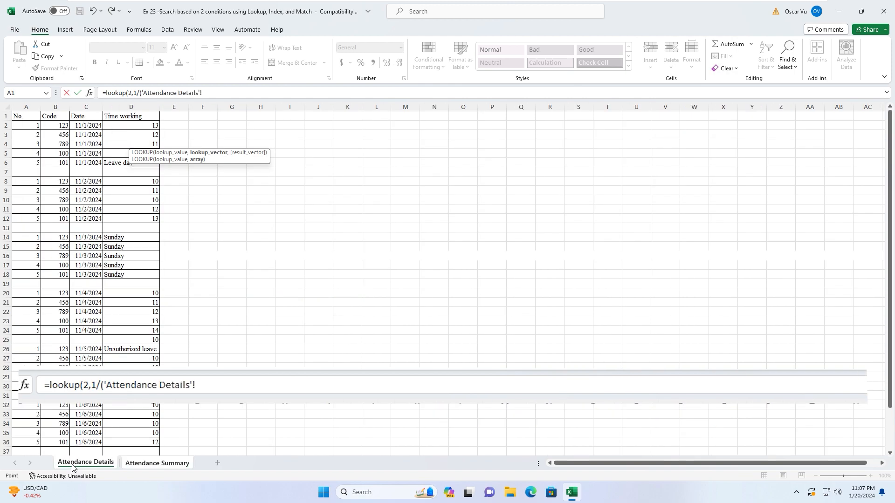
drag(53, 127, 55, 442)
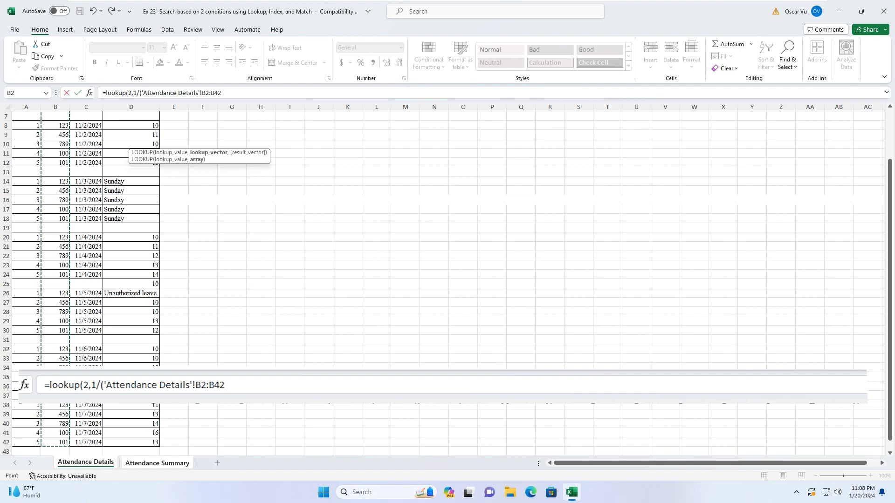
key(F4)
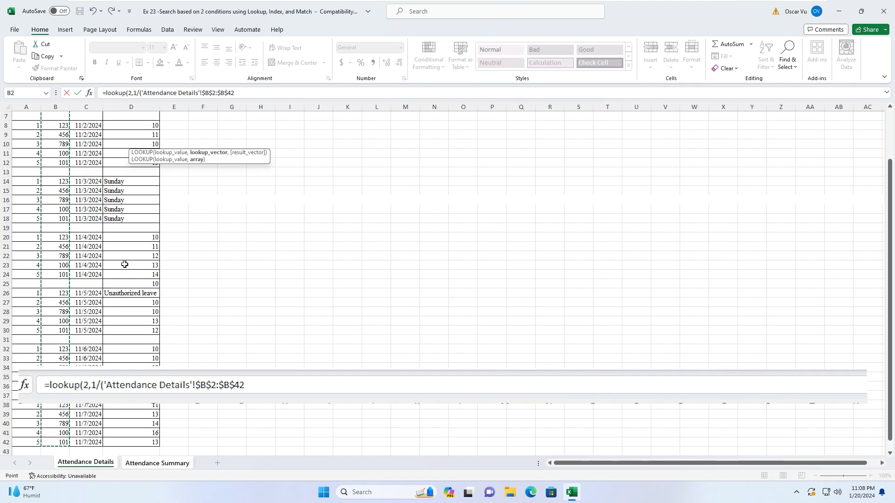
- Compare the code range in the LOOKUP formula with Attendance Summary cell C4, locking its column as $C4
text(=)
click(158, 464)
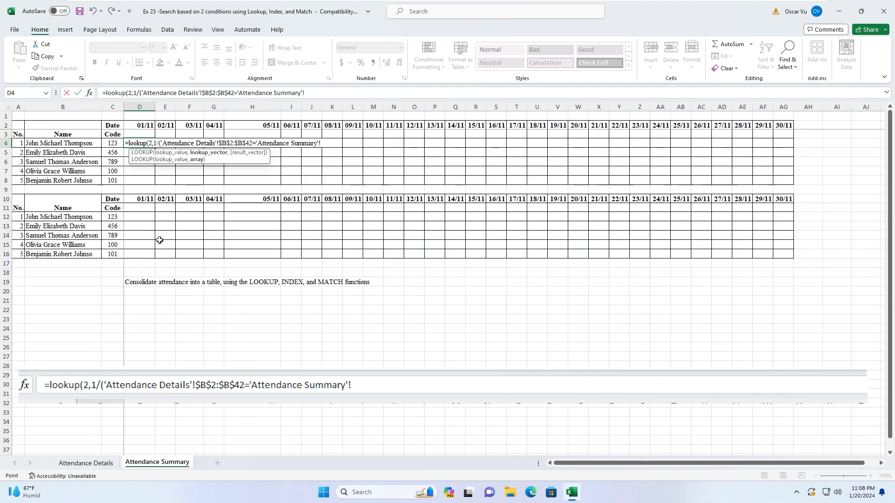
click(111, 145)
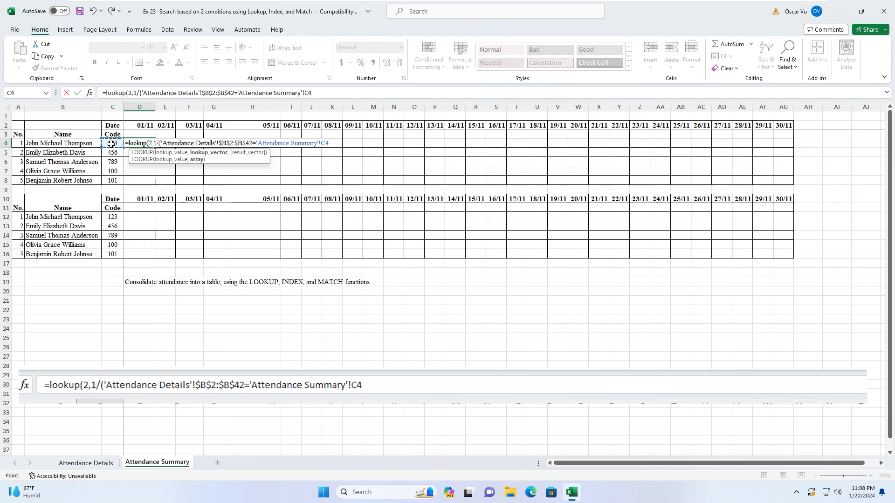
click(304, 93)
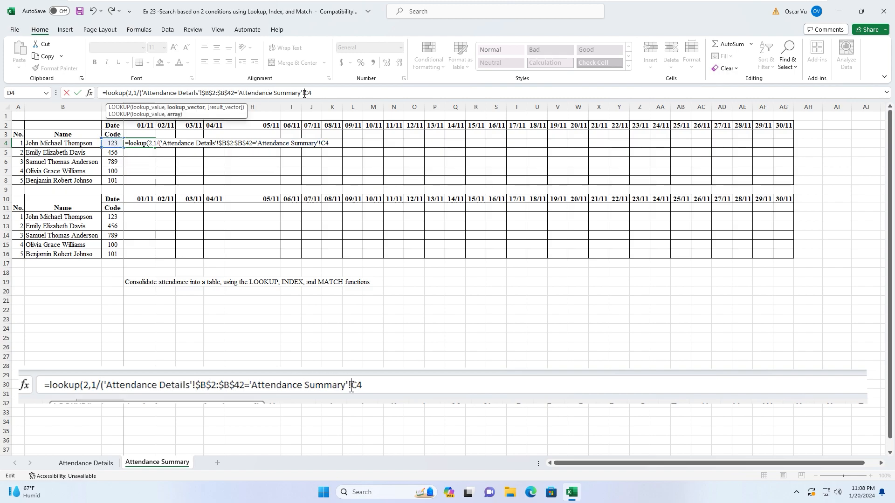
text($C4)
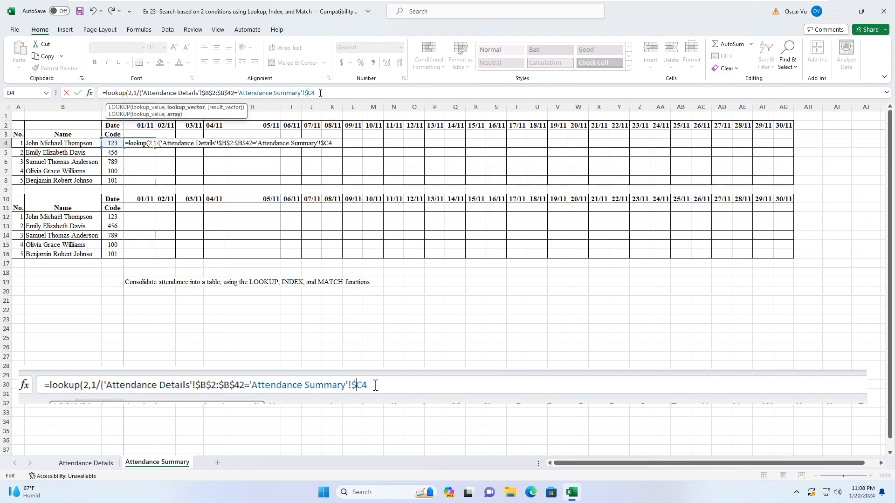
- Close the code condition and divide by a second condition that starts with the absolute date range 'Attendance Details'!$C$2:$C$42
text()/()
click(71, 465)
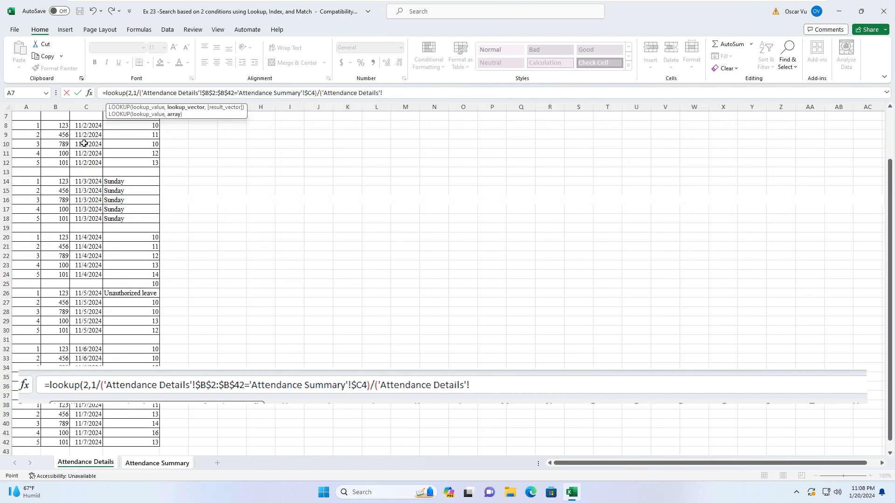
drag(81, 125, 79, 435)
scroll(83, 140, up, 2)
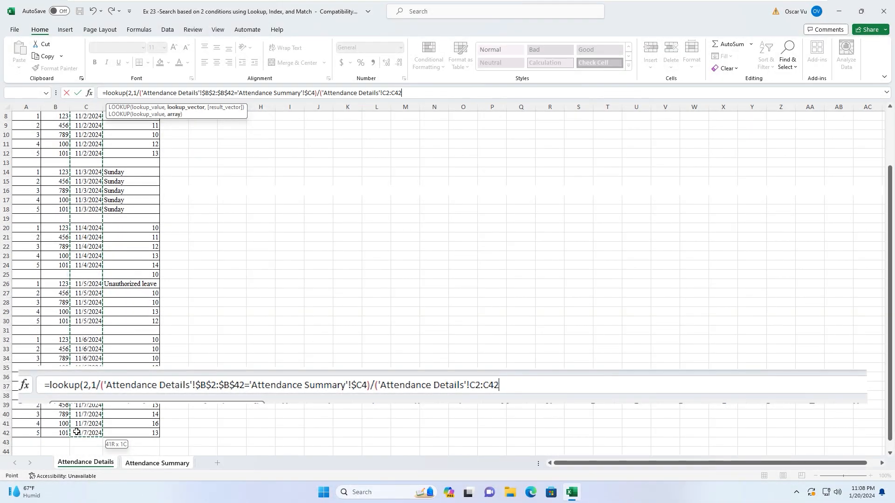
scroll(89, 230, up, 2)
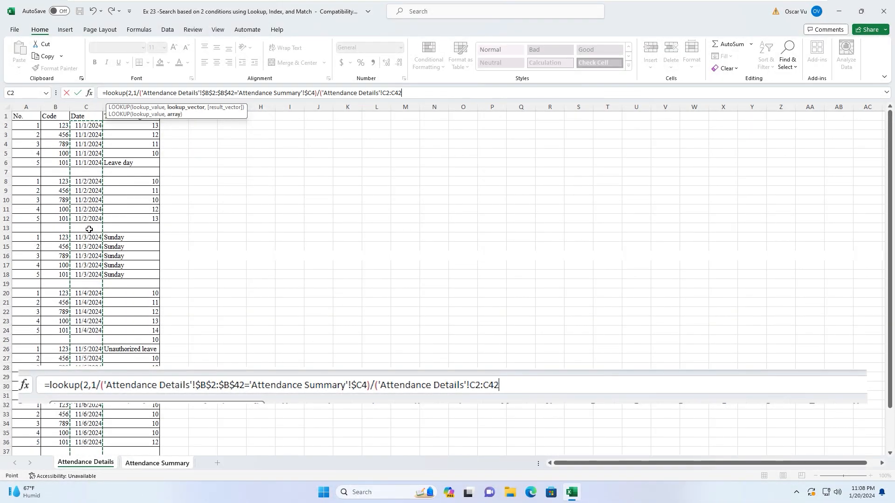
key(F4)
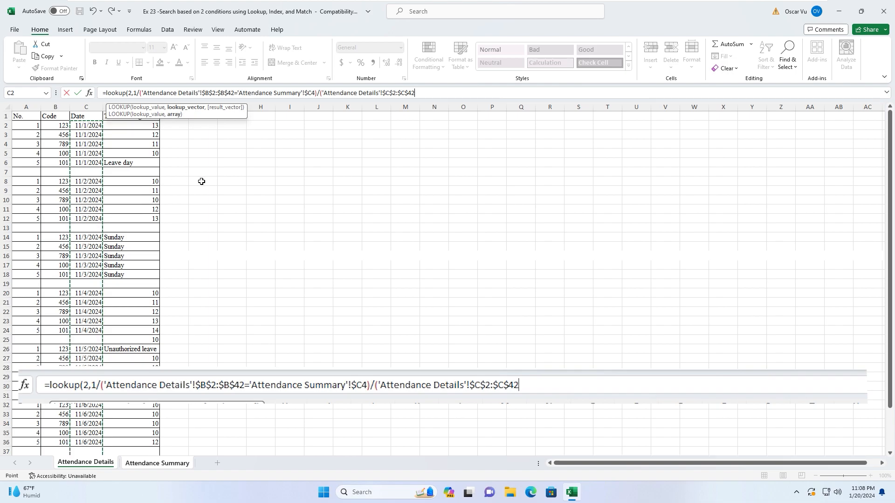
- Compare the date range in the formula with Attendance Summary cell D2, locking its row as D$2
text(=)
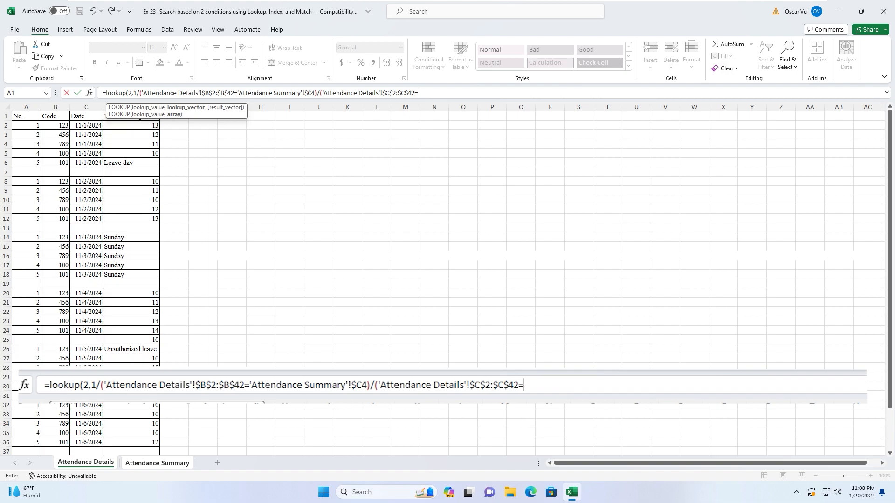
click(148, 463)
drag(236, 118, 259, 47)
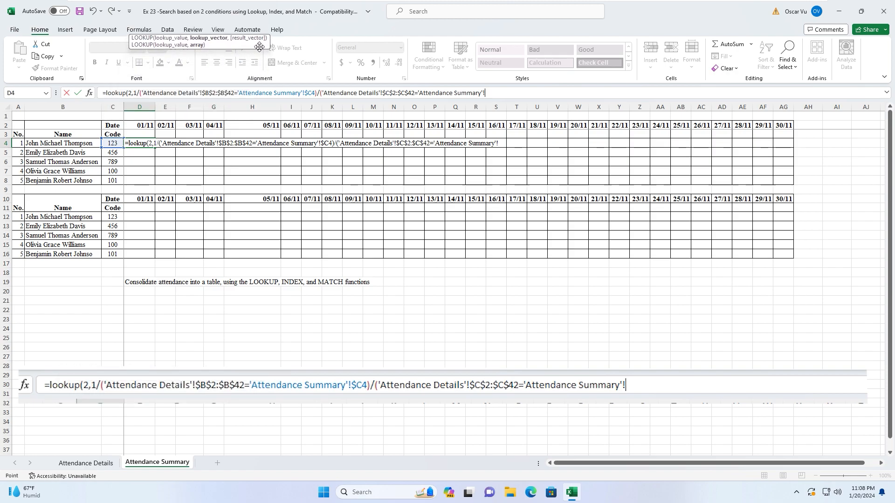
click(136, 125)
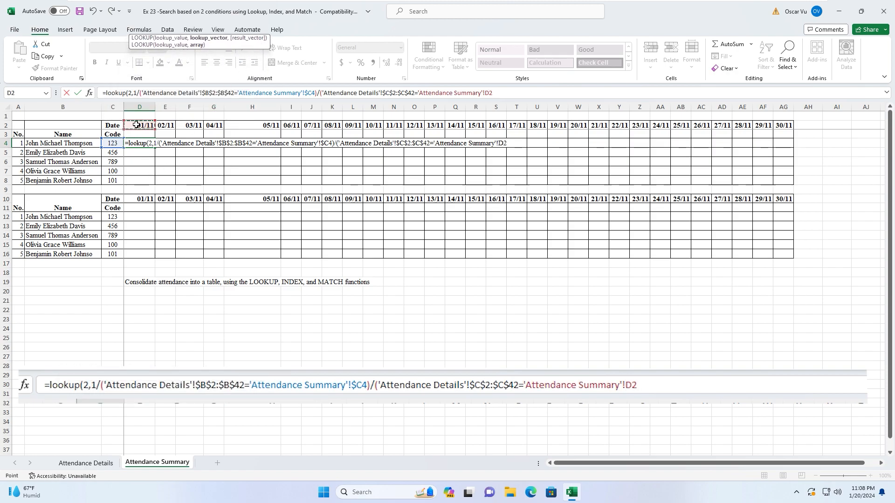
click(491, 93)
text($2)
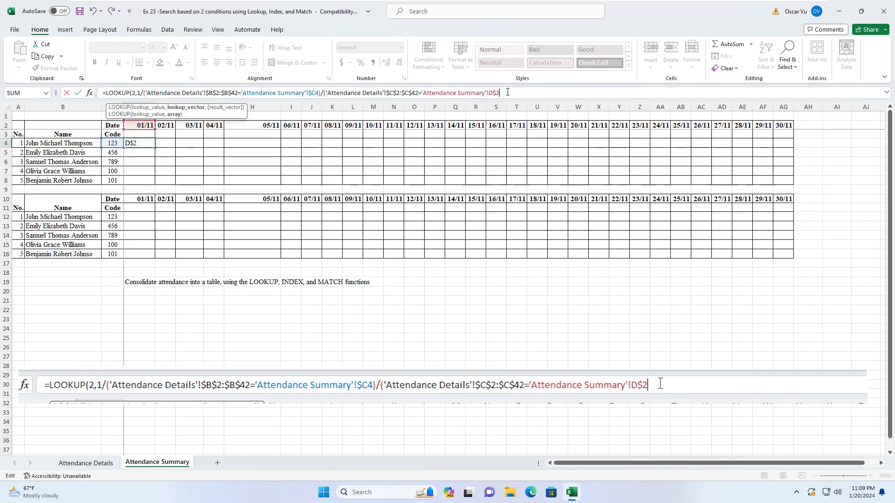
- Complete the LOOKUP formula with the absolute result range 'Attendance Details'!$D$2:$D$42 and enter it in D4
text(),)
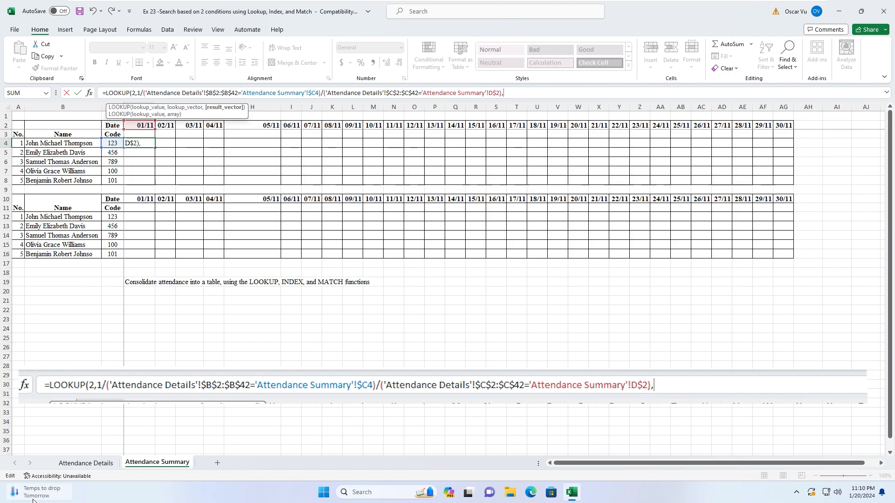
click(77, 464)
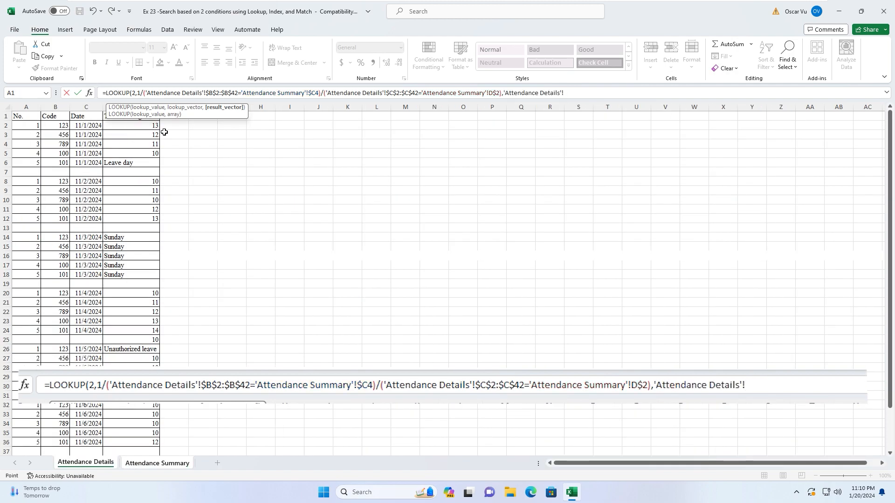
drag(228, 116, 258, 34)
drag(122, 125, 124, 423)
key(F4)
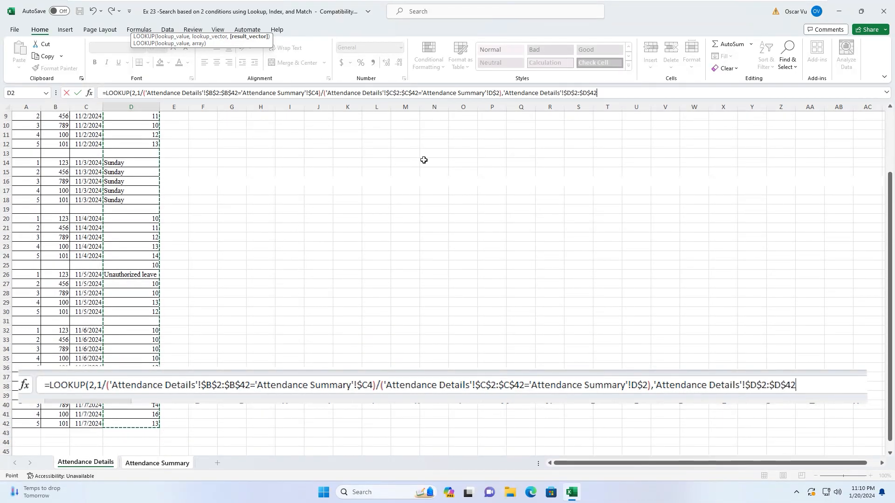
text())
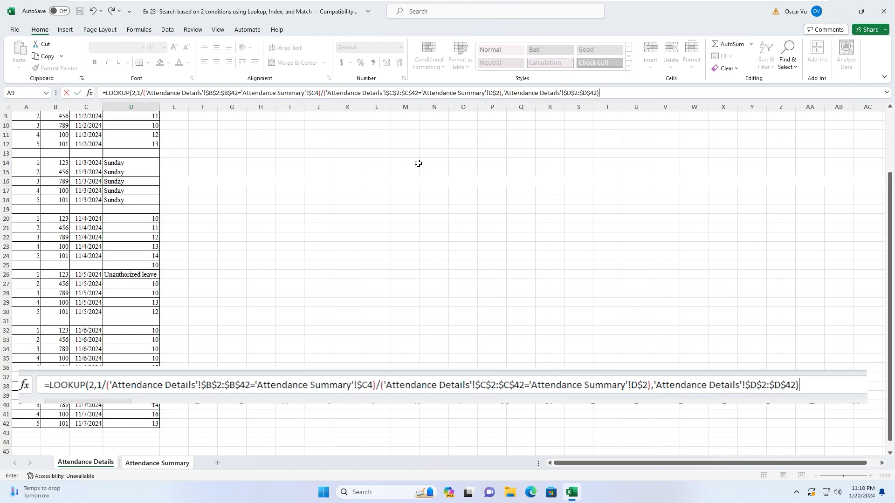
key(Return)
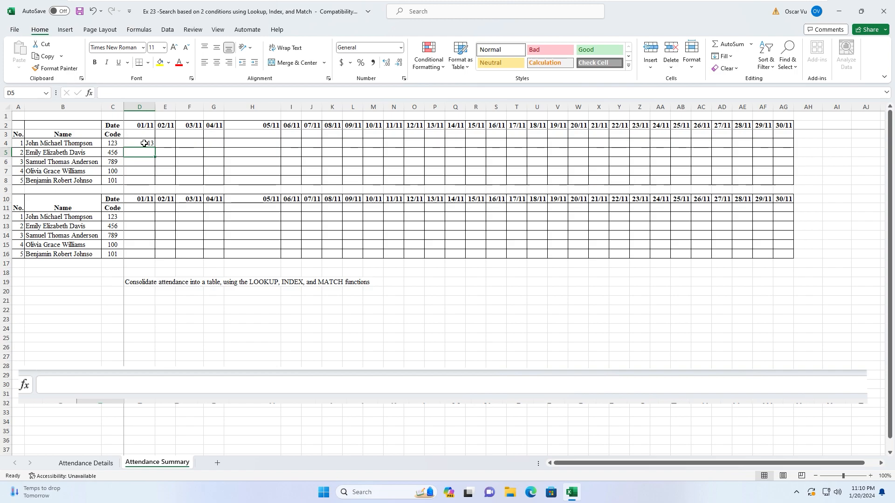
- Fill the D4 formula across the upper attendance table through AG8
click(144, 143)
drag(155, 148, 794, 184)
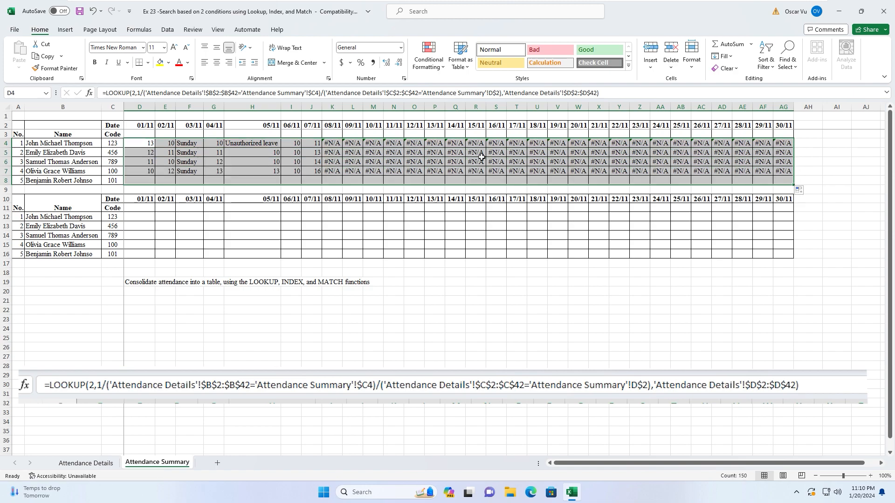
click(142, 144)
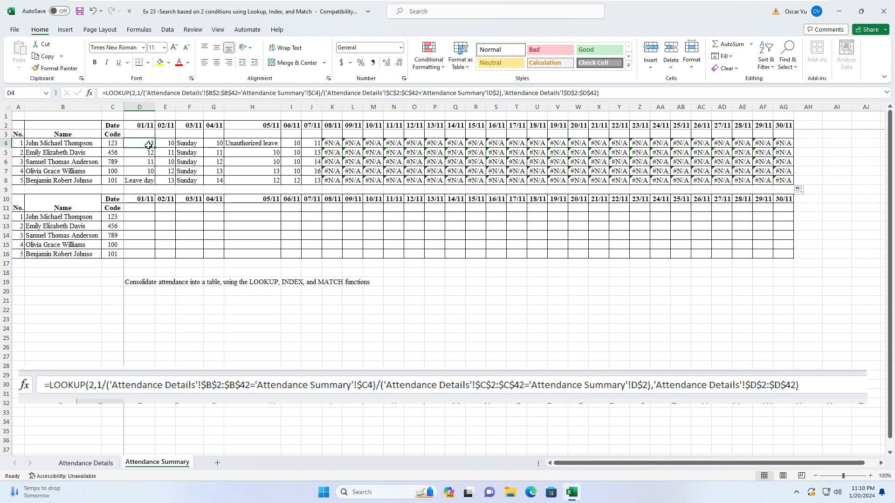
- Examine the filled formulas in the 08/11 to 10/11 columns of the upper attendance table
click(335, 147)
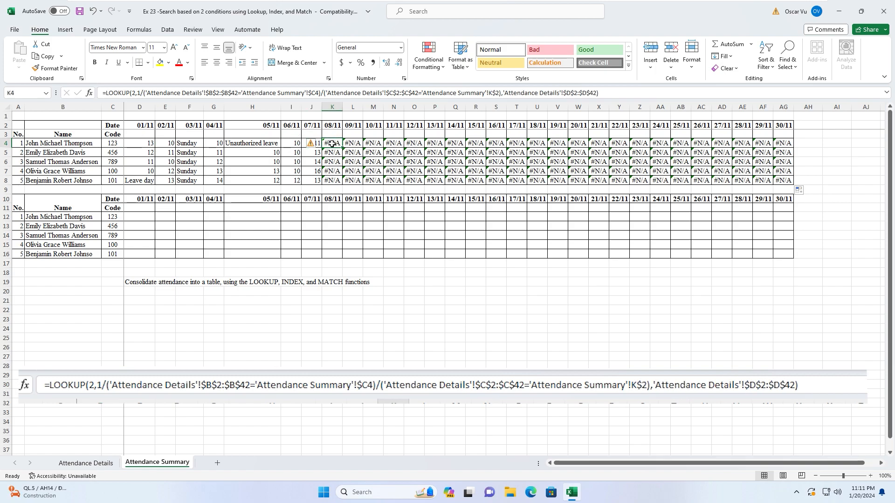
click(351, 144)
click(382, 146)
click(330, 153)
click(368, 144)
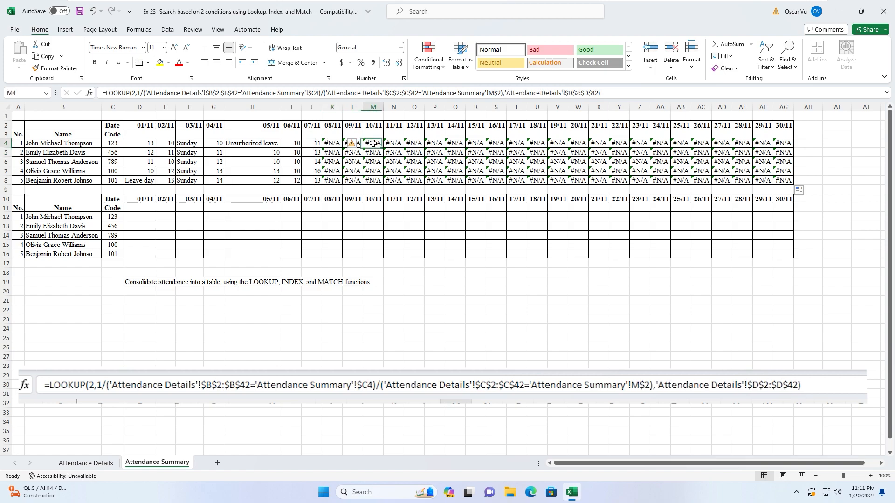
click(328, 143)
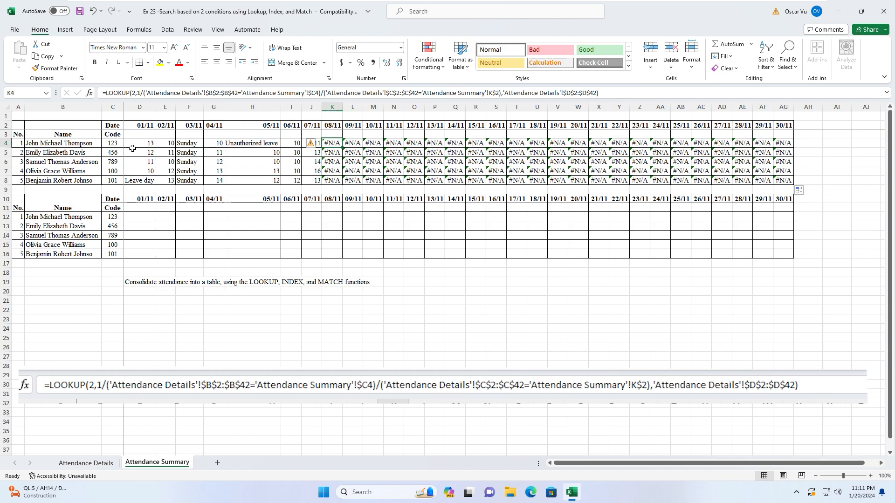
- Wrap the LOOKUP formula in D4 with IFERROR so that errors return an empty string ""
click(106, 93)
text(iferro)
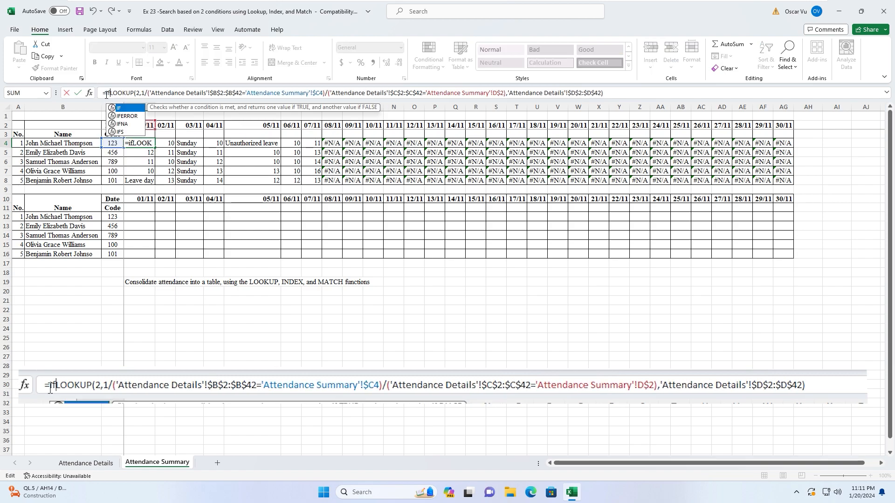
text(r()
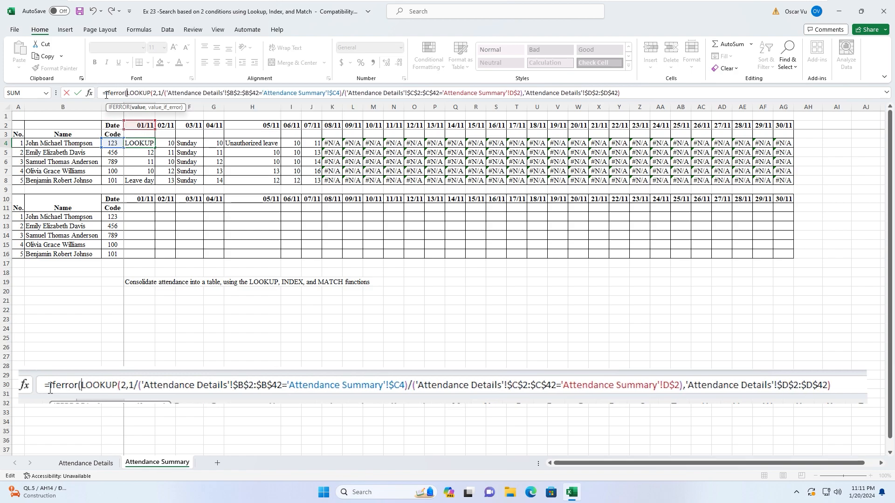
click(631, 94)
text(,""))
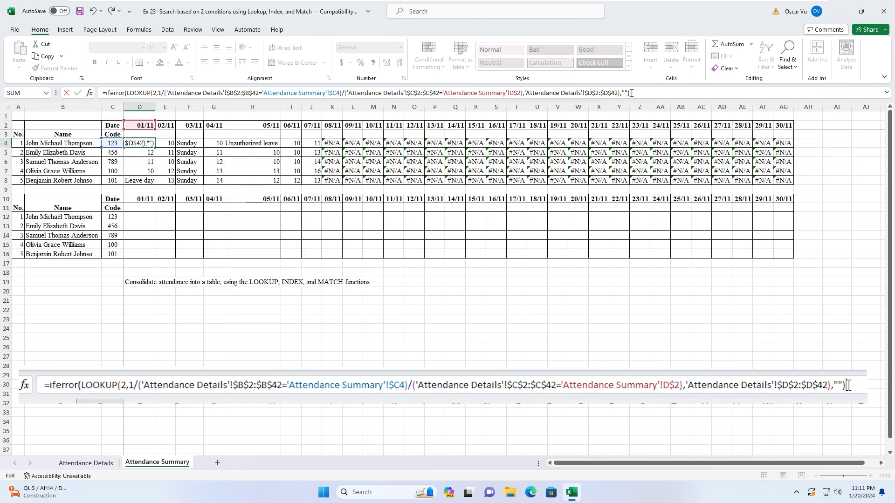
key(Return)
- Fill the IFERROR formula from D4 across the upper attendance table through AG8
click(139, 145)
drag(155, 147, 789, 186)
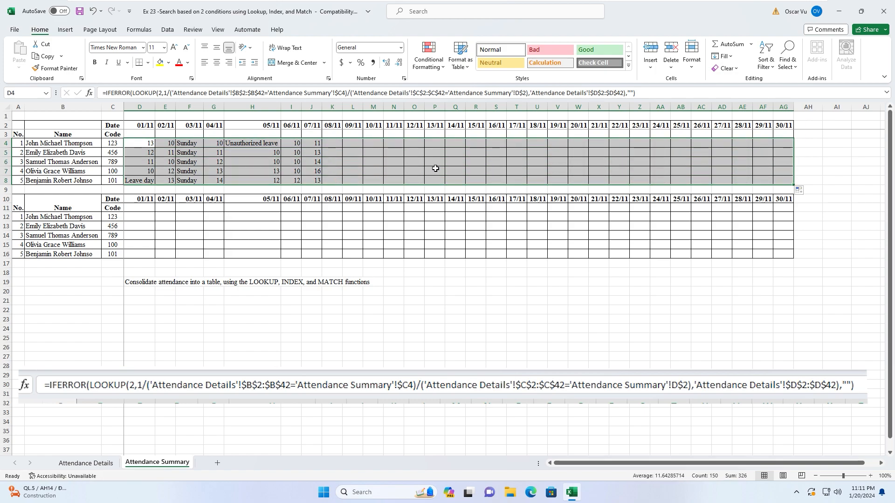
click(137, 141)
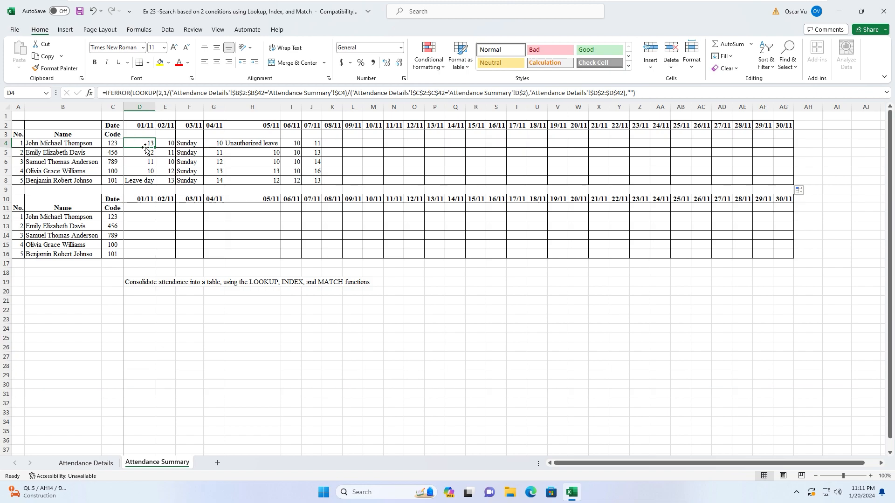
- Start an INDEX formula in D12 with the absolute array 'Attendance Details'!$D$2:$D$42
click(140, 217)
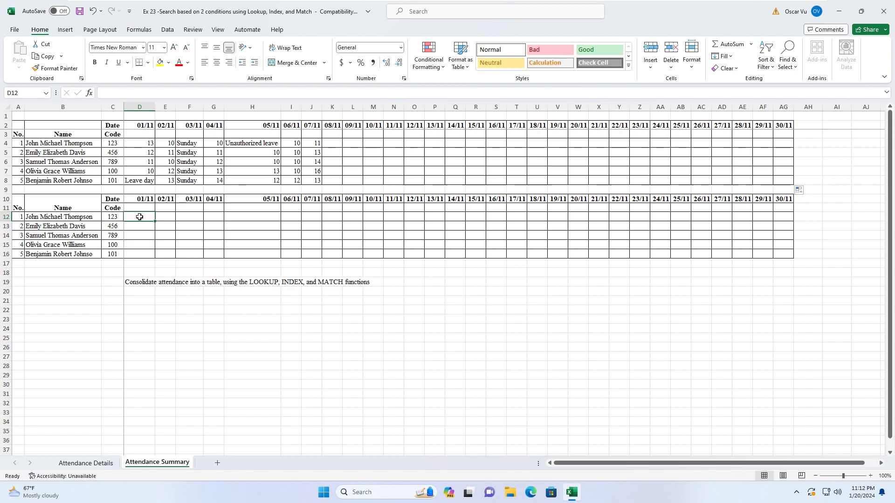
text(=i)
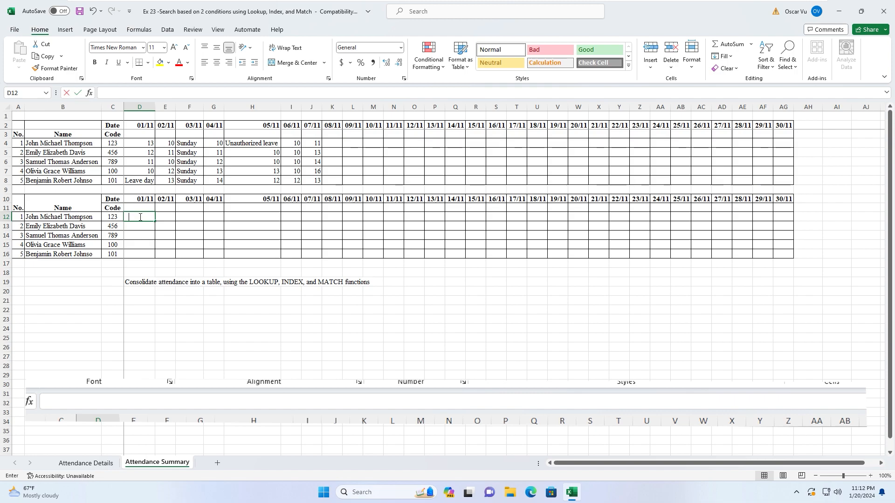
text(ndex()
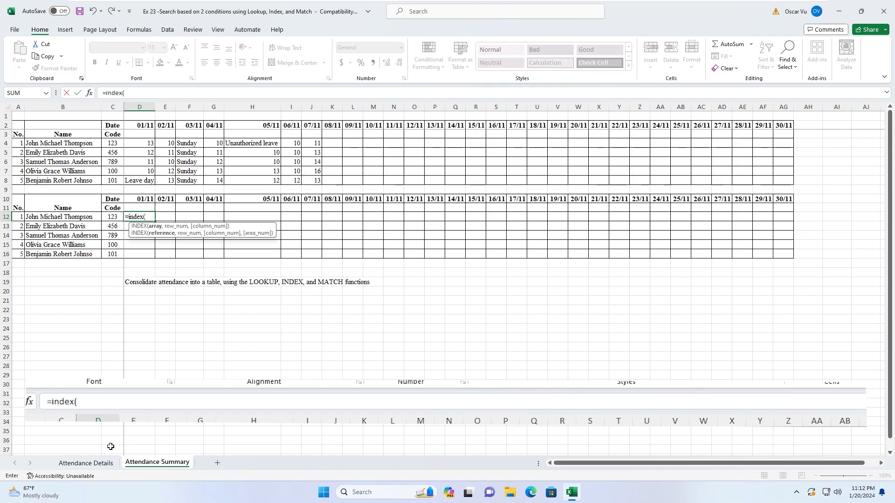
click(85, 463)
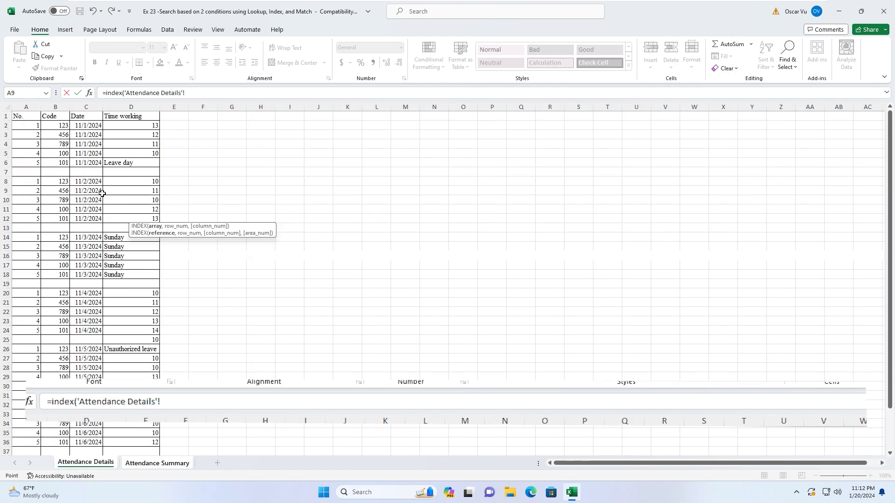
drag(122, 127, 125, 443)
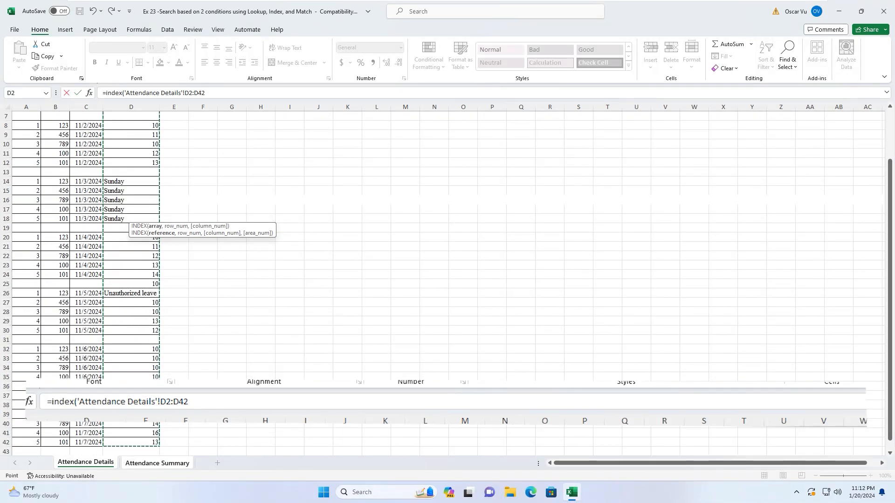
key(F4)
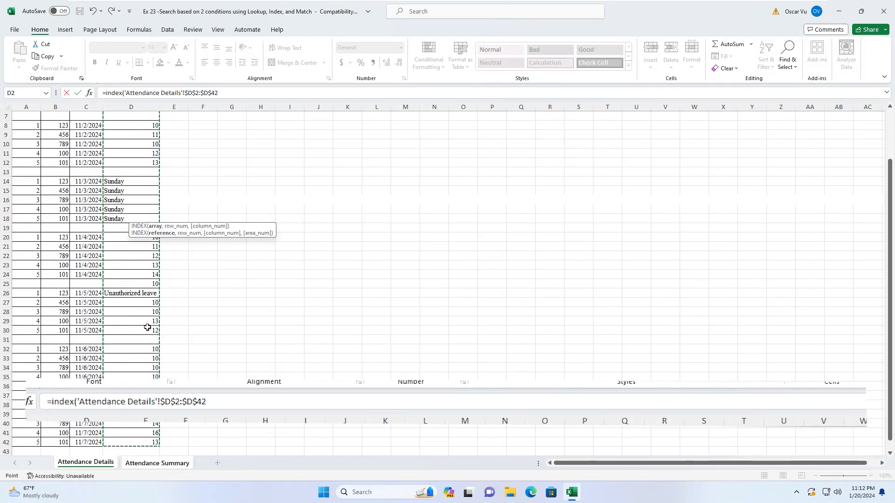
- Nest INDEX(MATCH( as the row argument, with Attendance Summary cell C12 as lookup value and its column locked as $C12
text(,index()
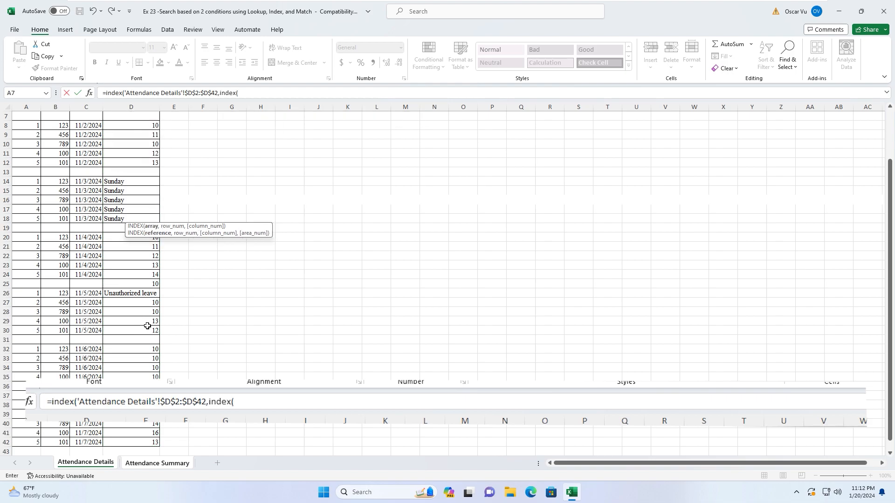
text(match()
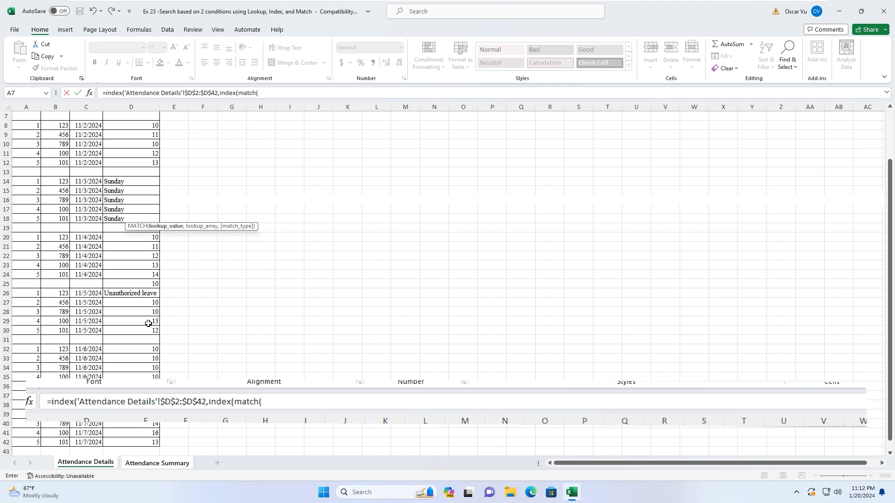
click(148, 464)
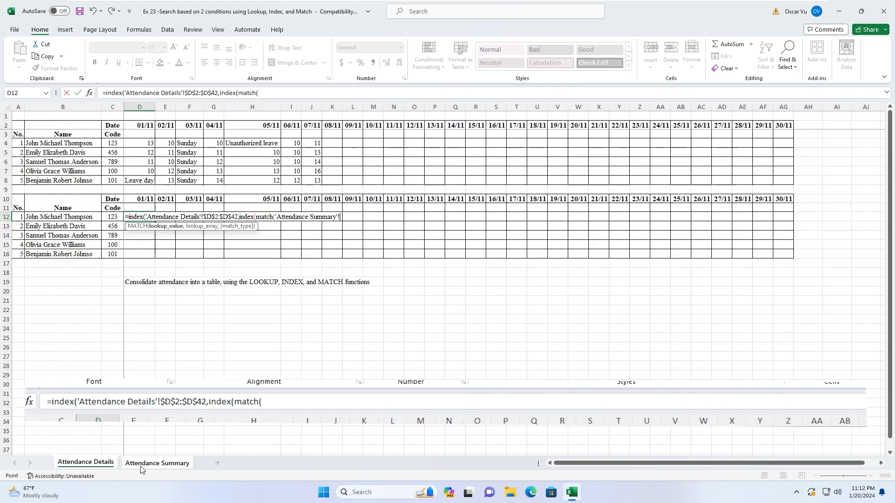
drag(325, 93, 258, 94)
key(BackSpace)
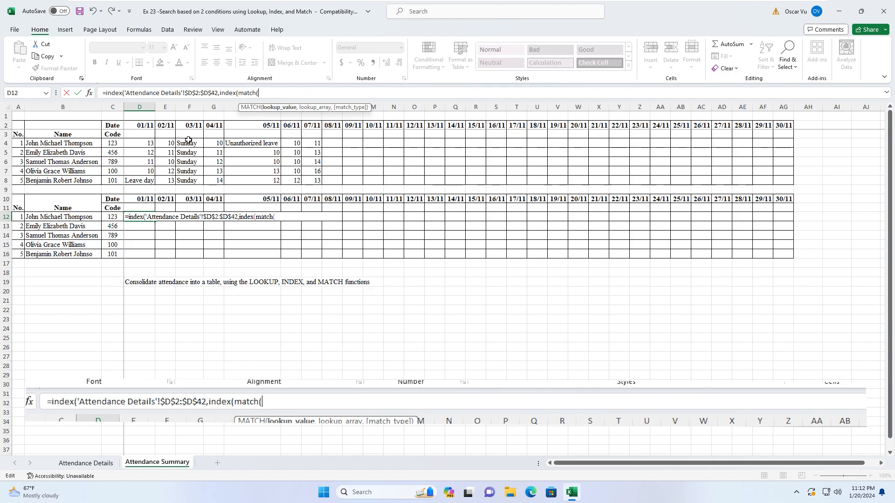
drag(366, 108, 386, 30)
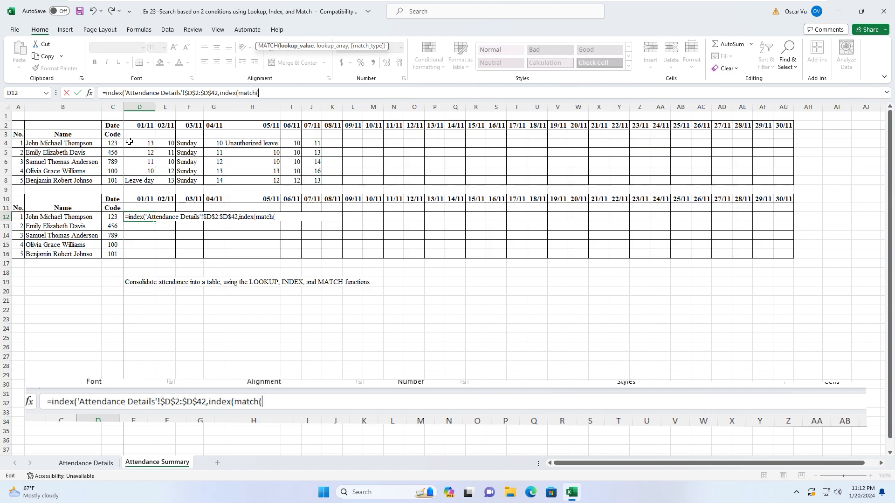
click(108, 216)
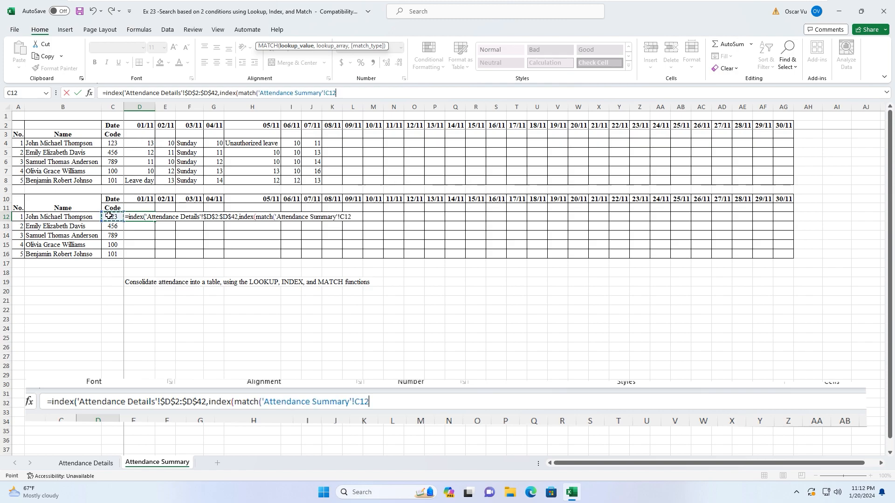
click(327, 93)
text($C12)
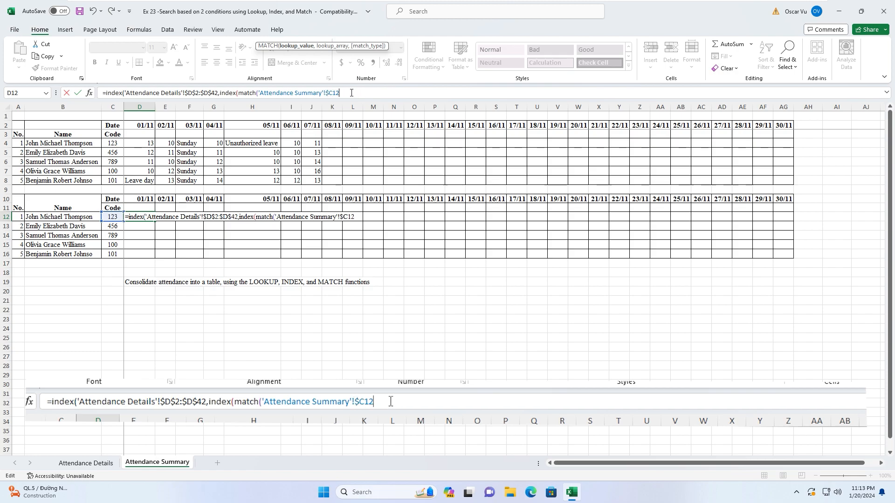
- Join the date in Attendance Summary cell D10 to the lookup value with &, locking its row as D$10
text(&)
click(138, 199)
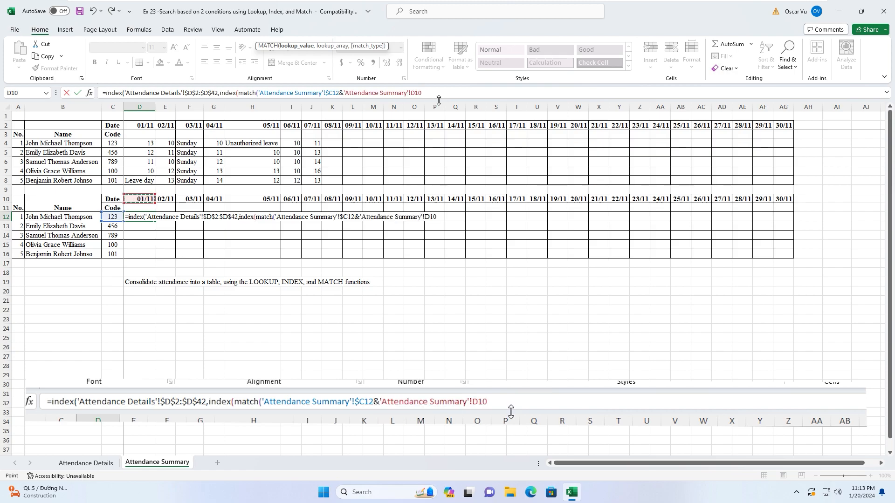
click(416, 94)
text($42)
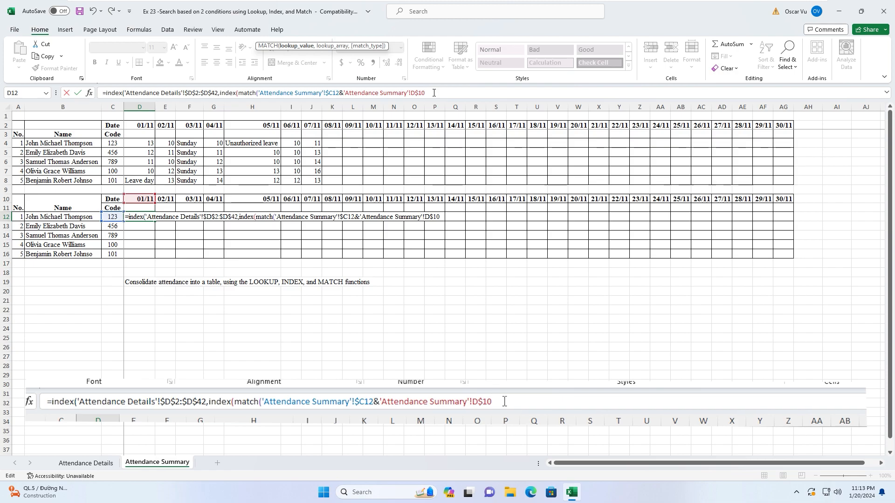
- Set MATCH's lookup array to the joined absolute ranges 'Attendance Details'!$B$2:$B$42&'Attendance Details'!$C$2:$C$42
text(,)
click(87, 463)
drag(55, 125, 56, 440)
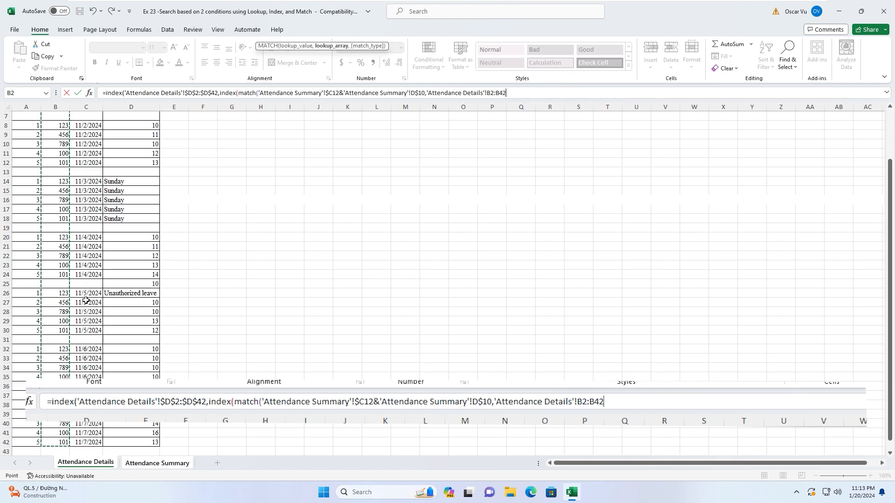
key(F4)
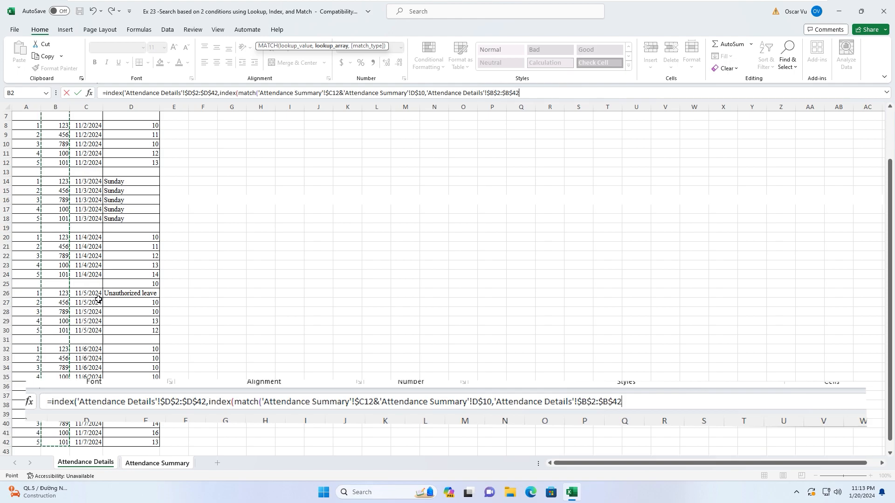
text(&)
scroll(132, 203, up, 2)
drag(85, 125, 82, 443)
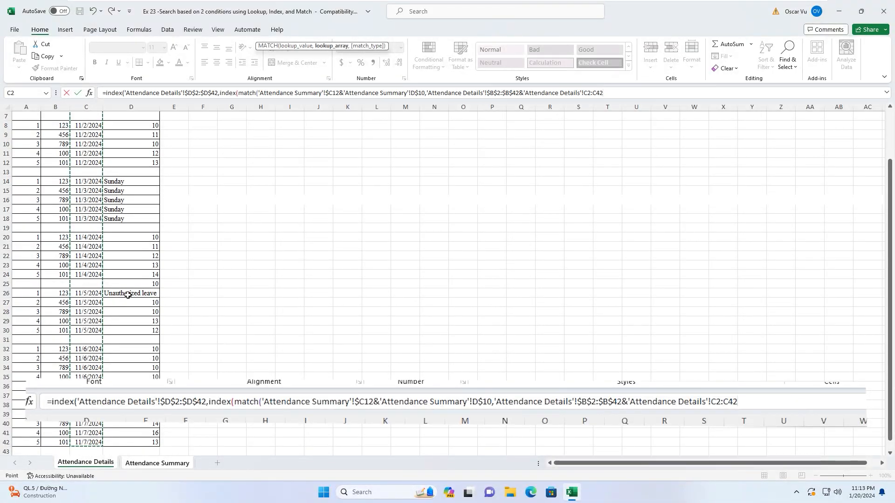
key(F4)
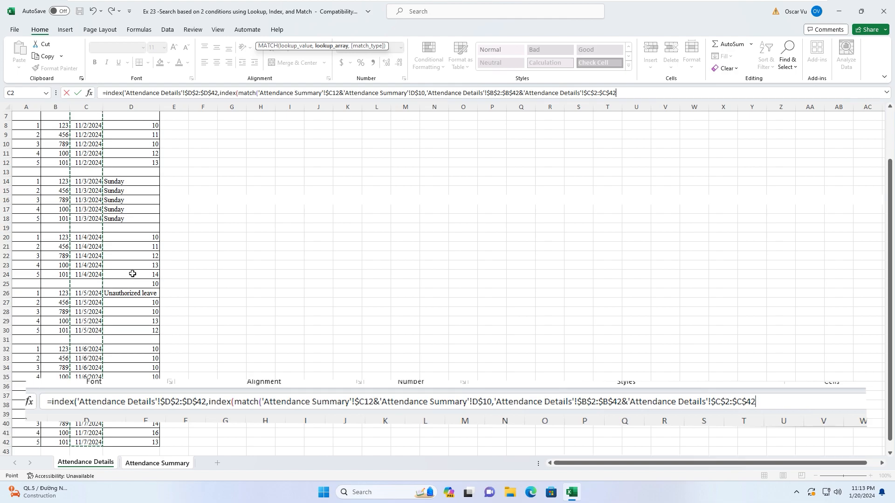
- Complete the D12 formula with match type 0 and inner INDEX row number 0, and enter it
text(,0)
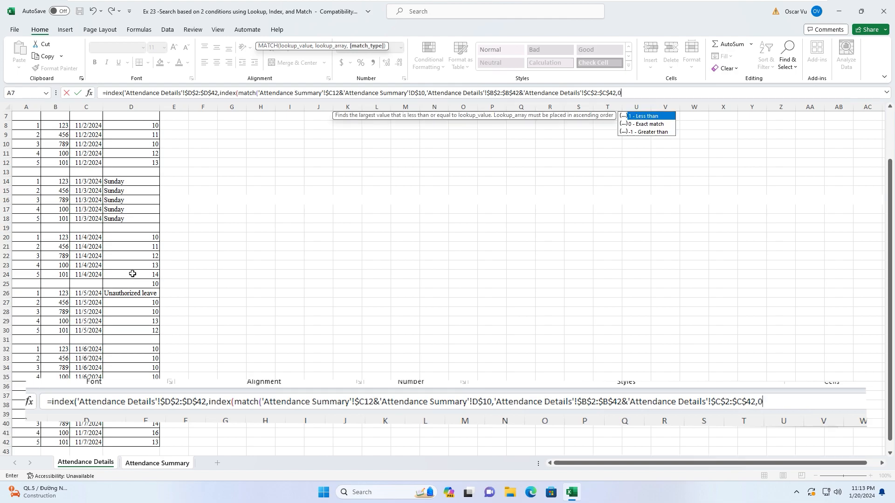
text())
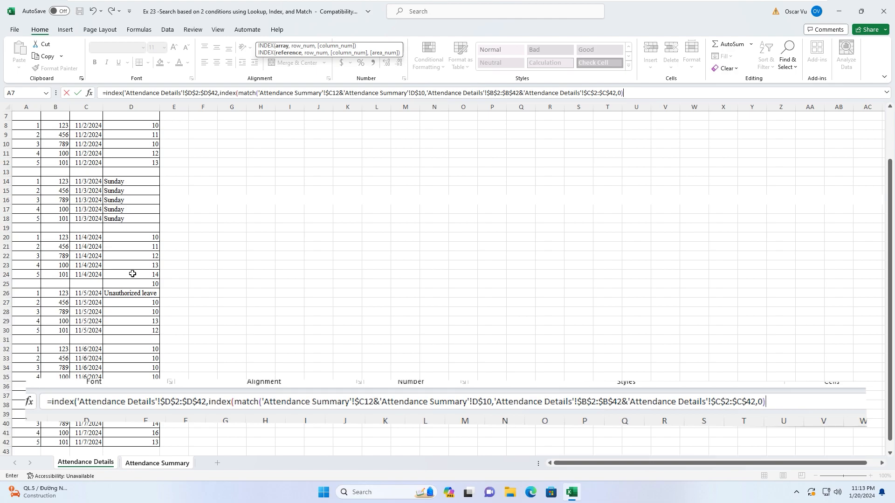
text(,0)
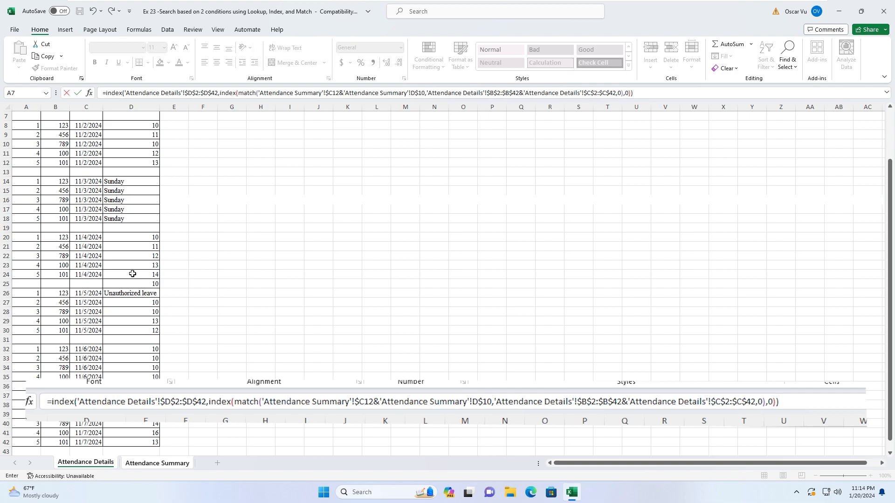
key(Return)
- Fill the D12 INDEX formula across the lower attendance table through AG16 and check cells in the 02/11 and 03/11 columns
click(142, 217)
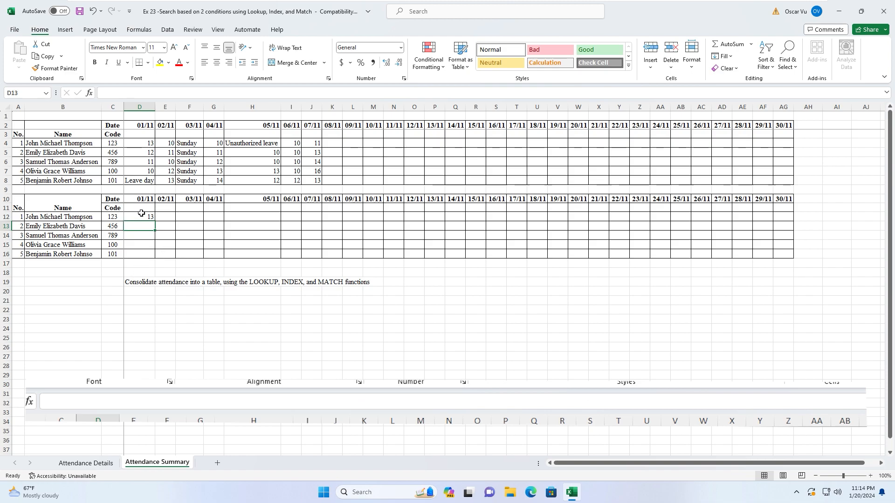
drag(156, 221, 795, 256)
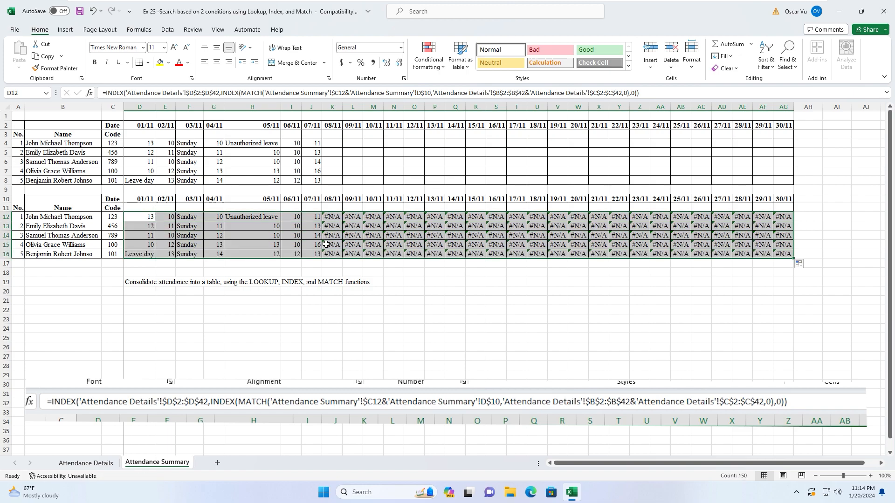
click(167, 226)
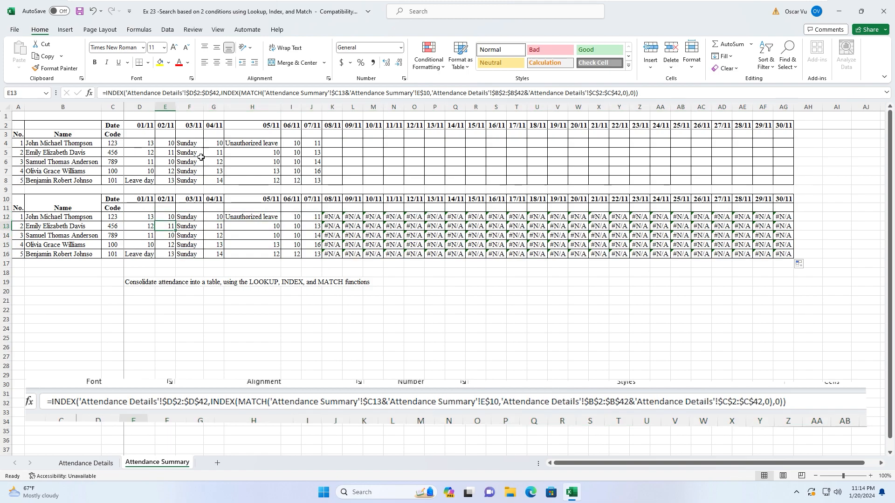
click(188, 223)
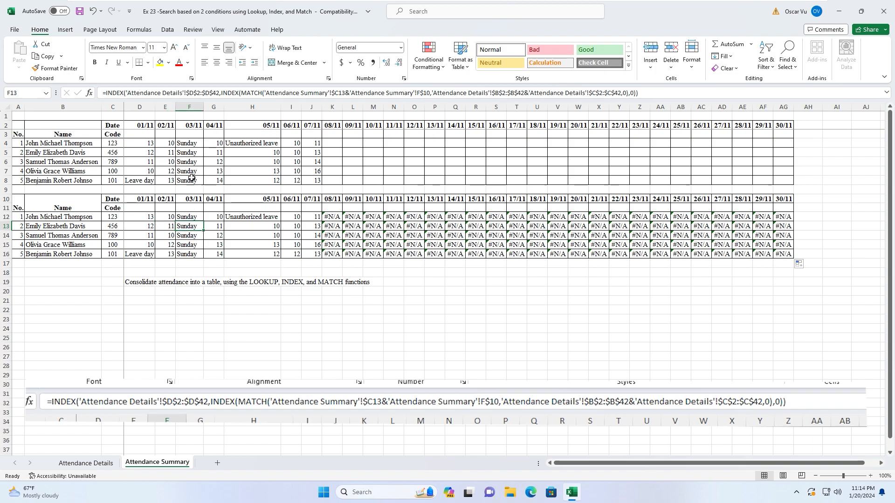
click(189, 217)
- Wrap the INDEX and MATCH formula in D12 with IFERROR, returning an empty string "" on errors
click(140, 217)
click(107, 93)
text(Iferror()
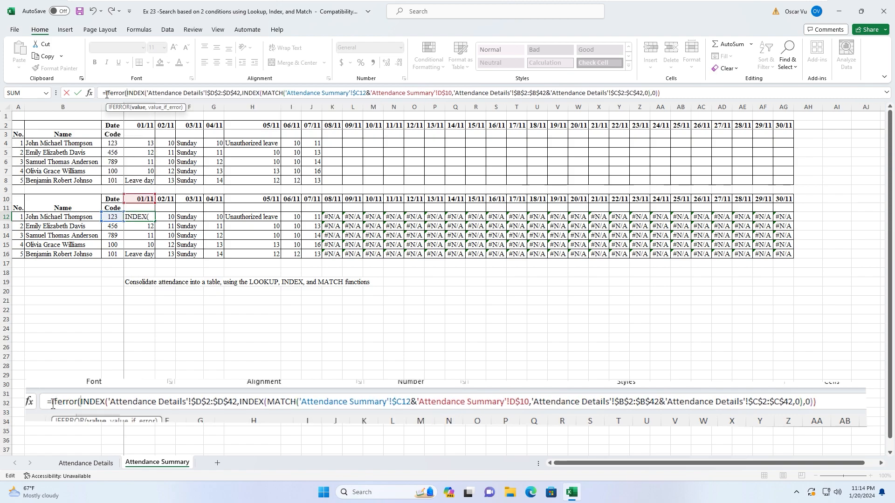
click(671, 93)
text(,"")
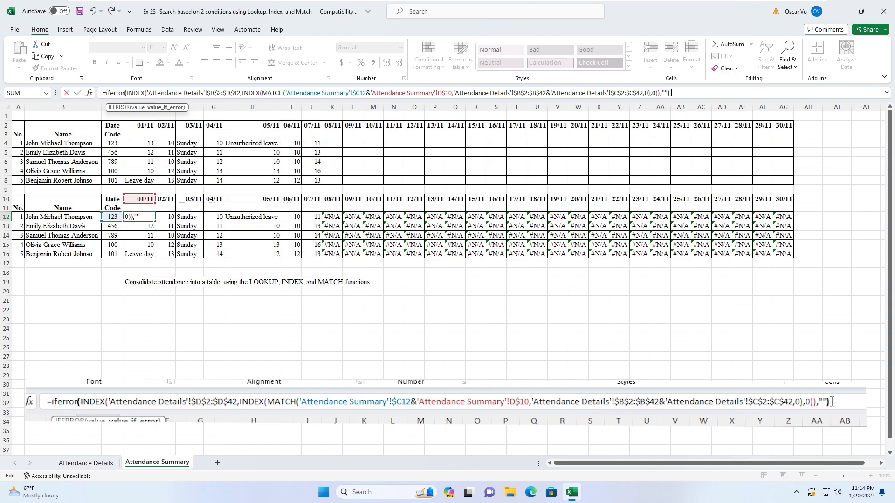
key(ctrl+Return)
- Fill the IFERROR formula from D12 across the lower attendance table through AG16
drag(155, 221, 795, 256)
click(211, 269)
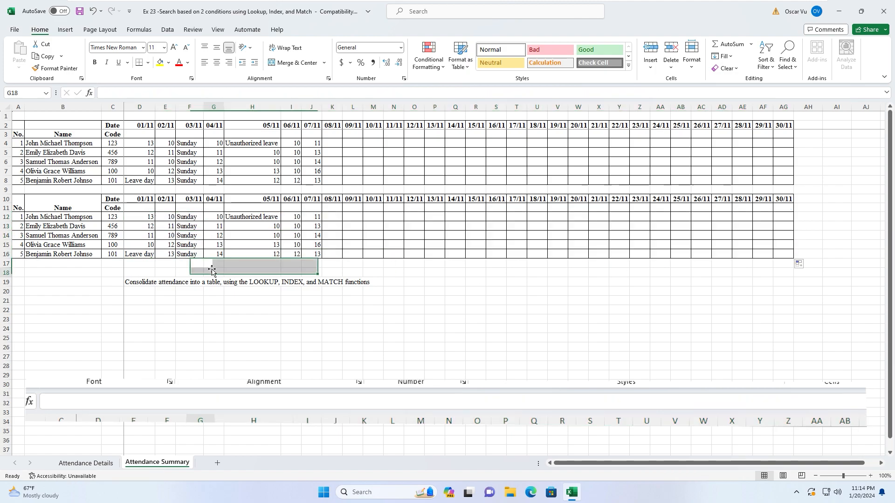
click(185, 245)
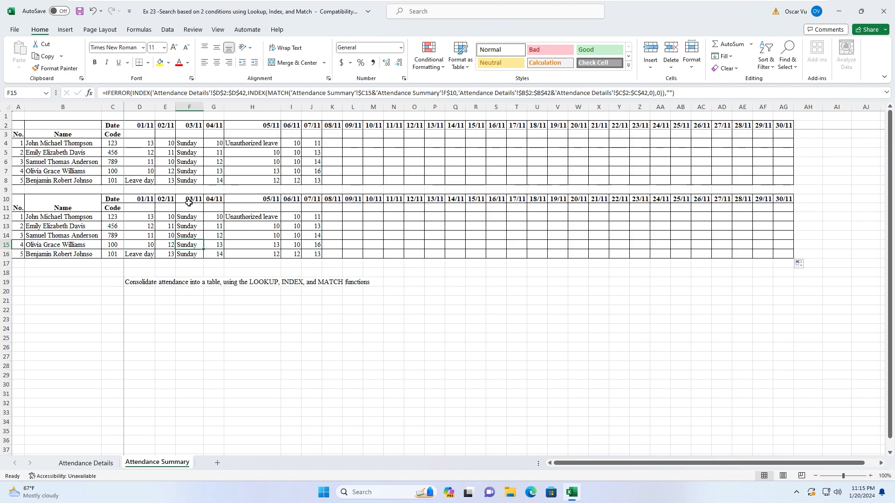
drag(201, 196, 200, 193)
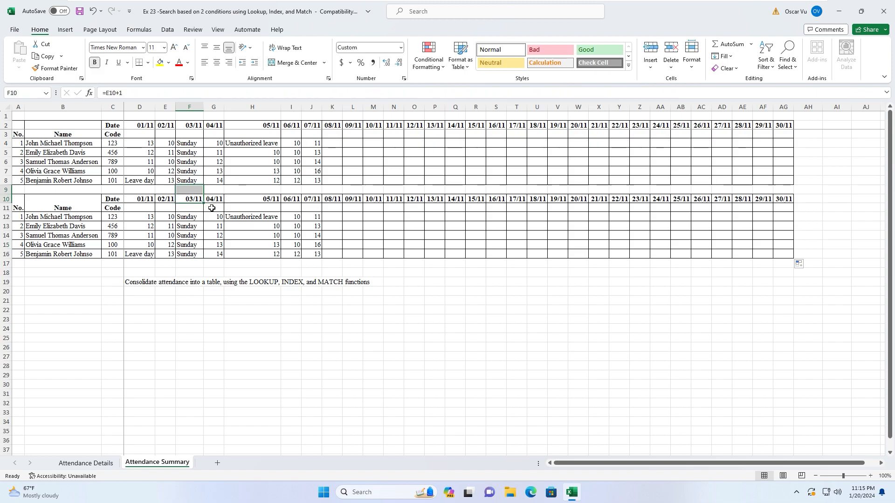
click(346, 200)
click(250, 226)
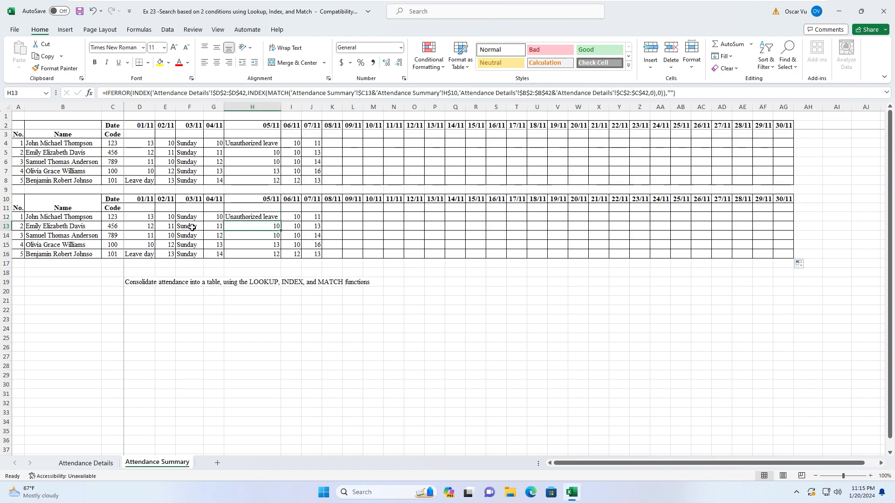
click(180, 227)
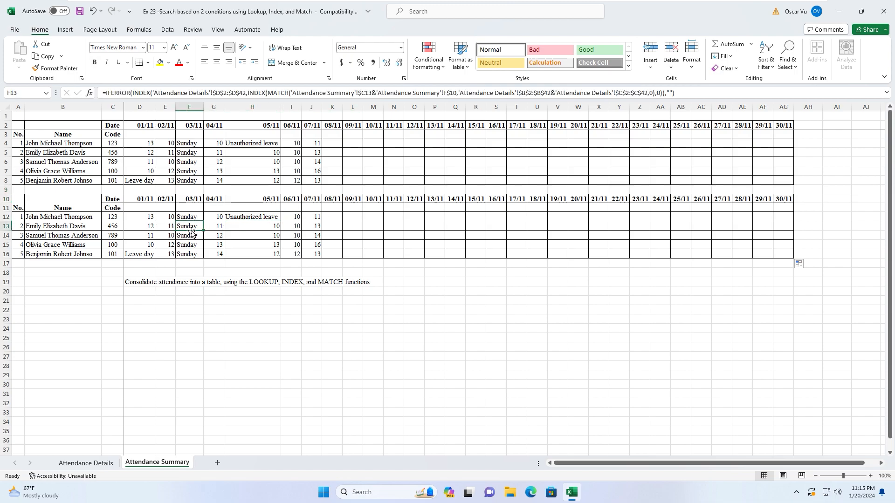
click(150, 303)
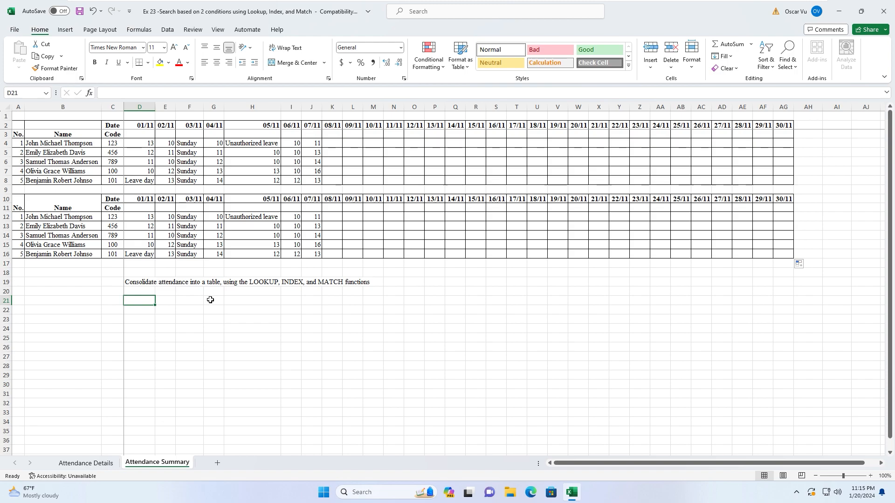
click(237, 298)
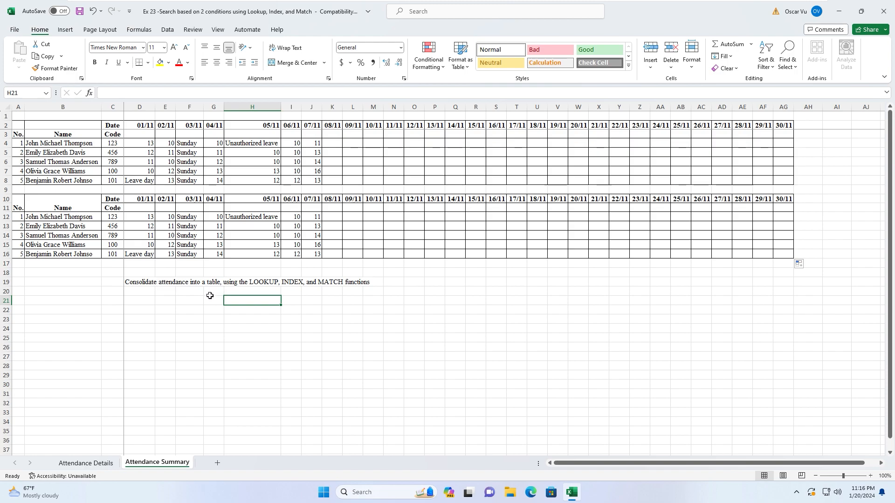
click(246, 269)
click(184, 303)
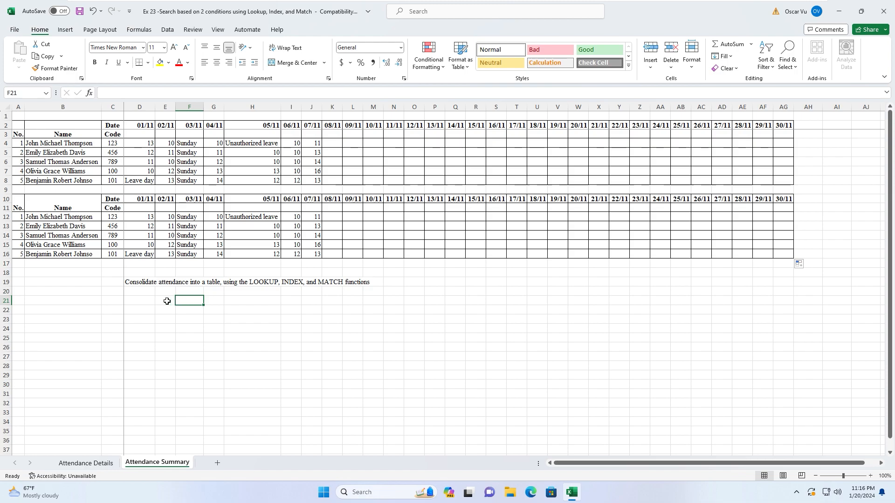